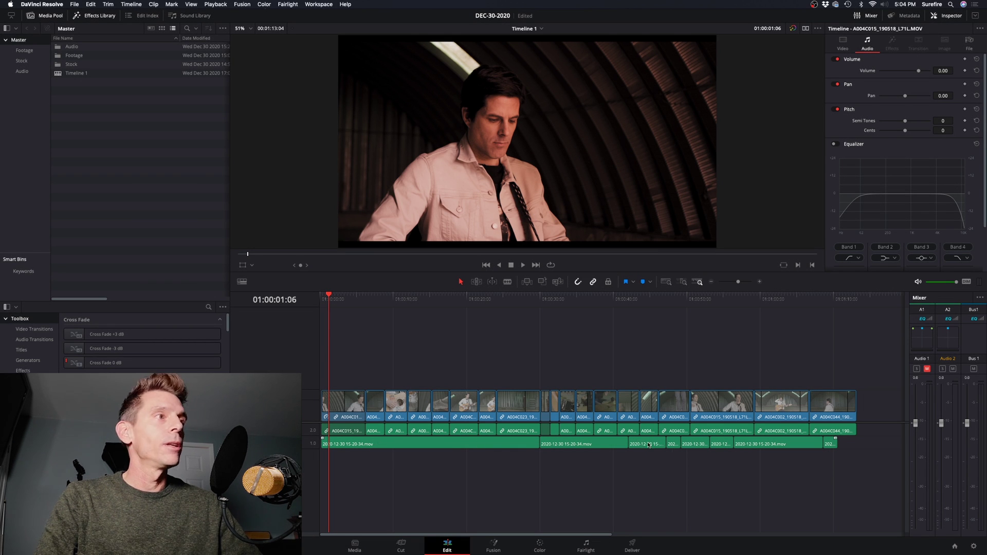
Switch from the Edit page to the Fairlight page.
{"action": "left_click", "coordinate": [586, 547]}
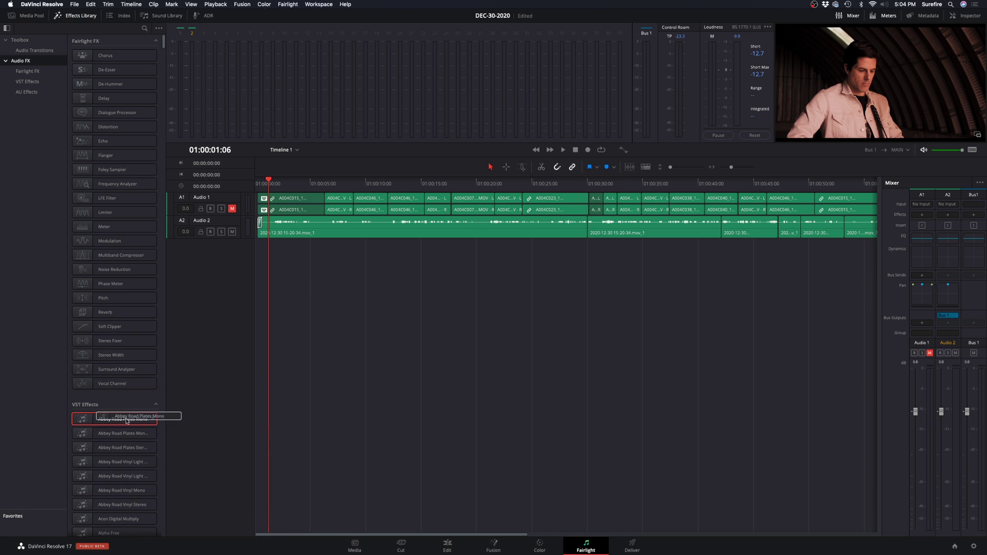
Add the Abbey Road Plates Mono reverb to the Audio 2 clip and move its plugin window aside.
{"action": "left_click_drag", "start_coordinate": [127, 420], "coordinate": [312, 234]}
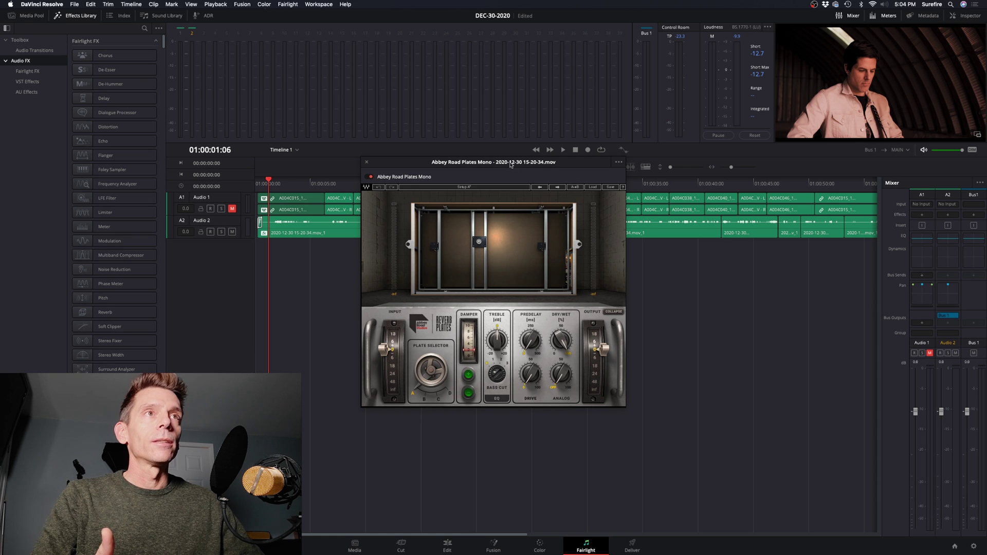
{"action": "left_click_drag", "start_coordinate": [511, 164], "coordinate": [530, 243]}
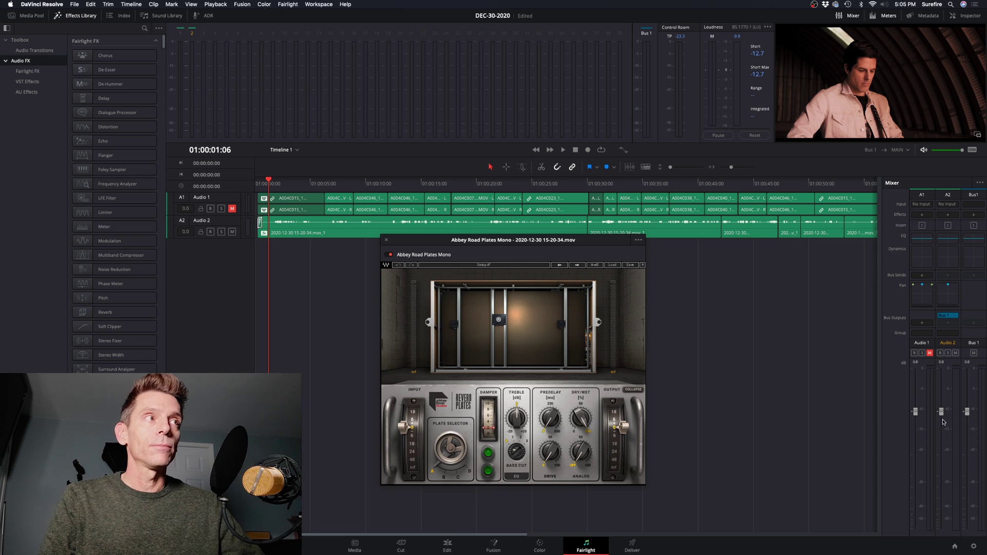
Close the reverb window and delete Abbey Road Plates Mono from the Audio 2 clip's Inspector effects.
{"action": "left_click", "coordinate": [387, 240]}
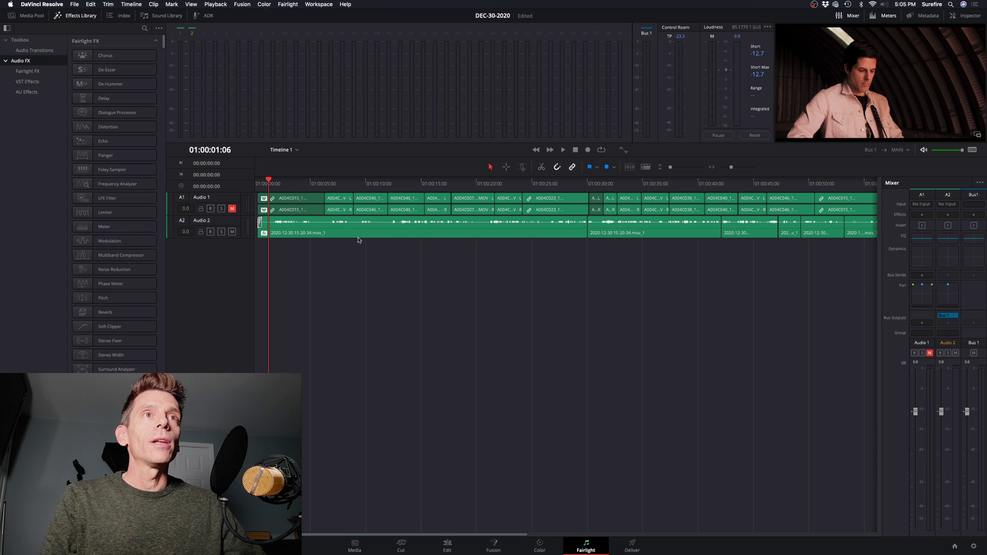
{"action": "left_click", "coordinate": [354, 234]}
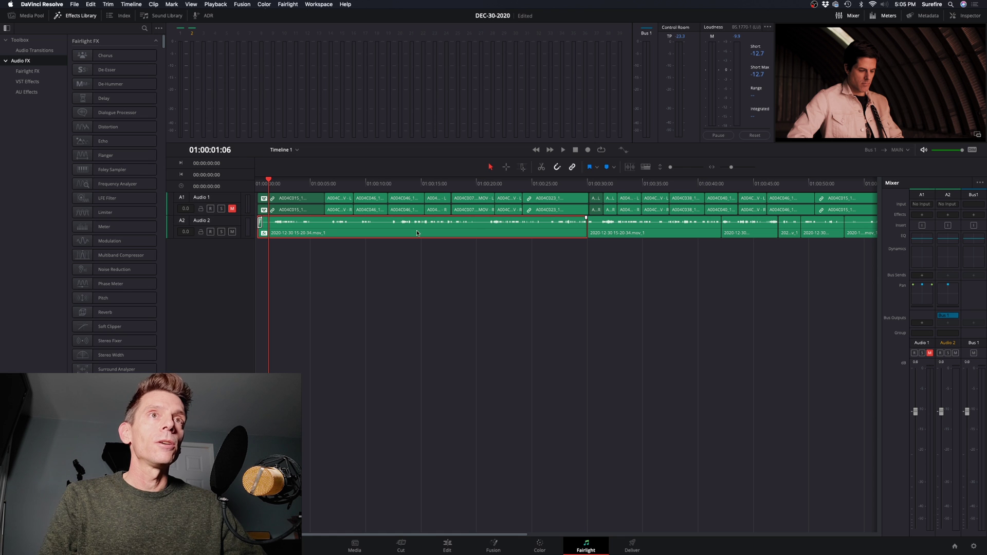
{"action": "left_click", "coordinate": [967, 15]}
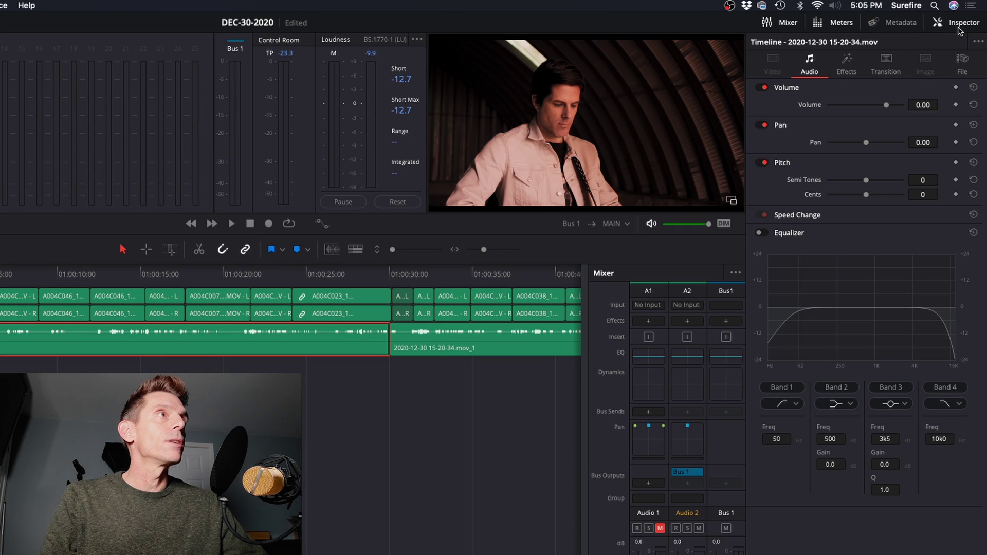
{"action": "left_click", "coordinate": [849, 67]}
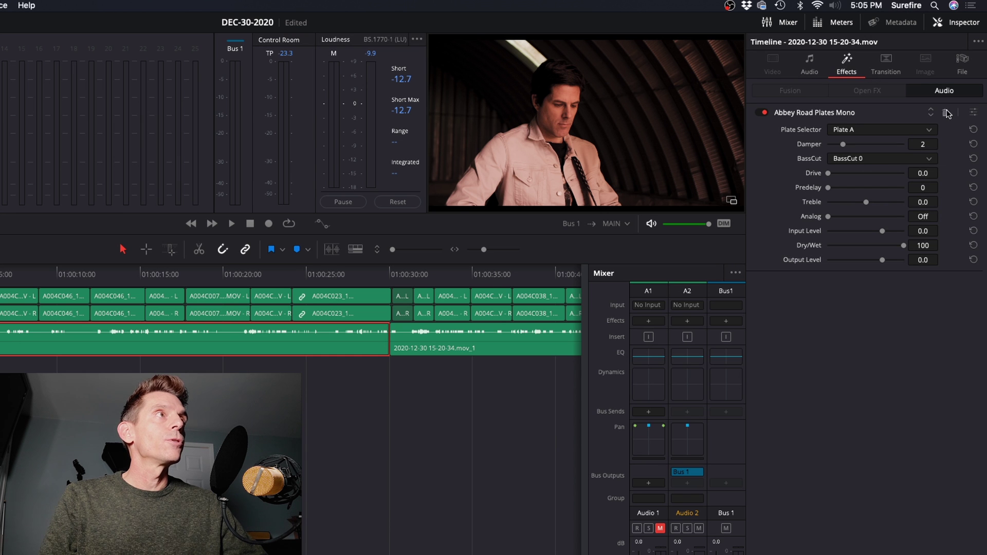
{"action": "left_click", "coordinate": [946, 112]}
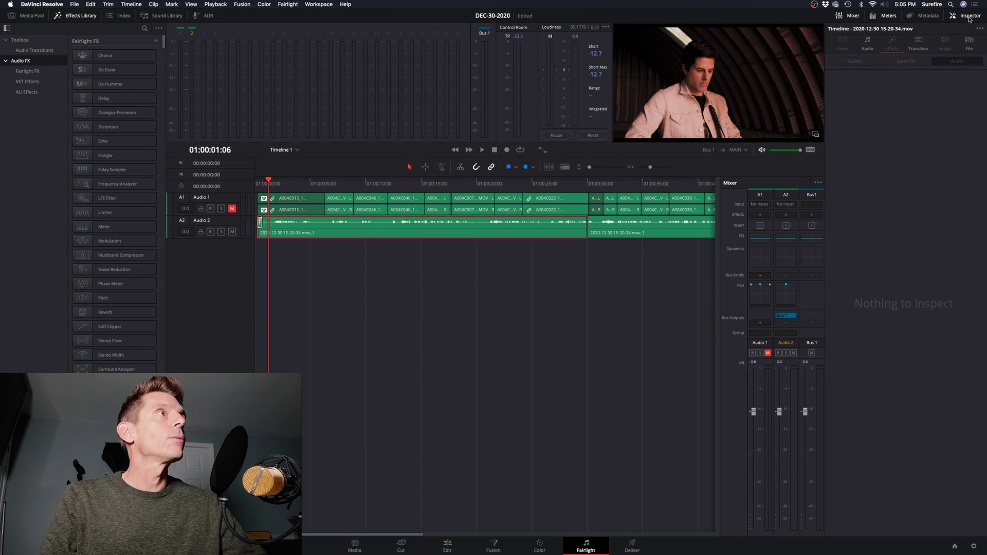
{"action": "left_click", "coordinate": [947, 19]}
{"action": "left_click", "coordinate": [333, 292]}
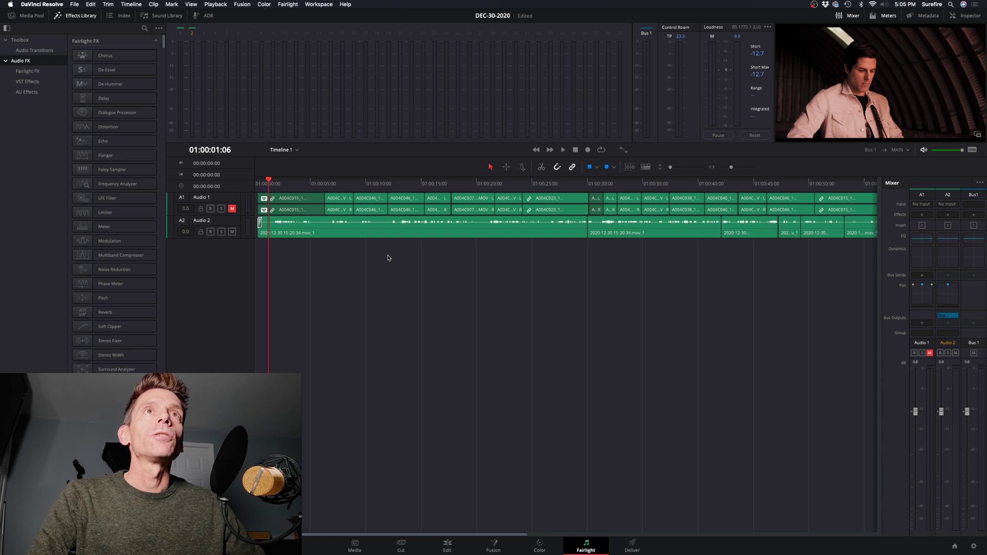
{"action": "left_click", "coordinate": [288, 5]}
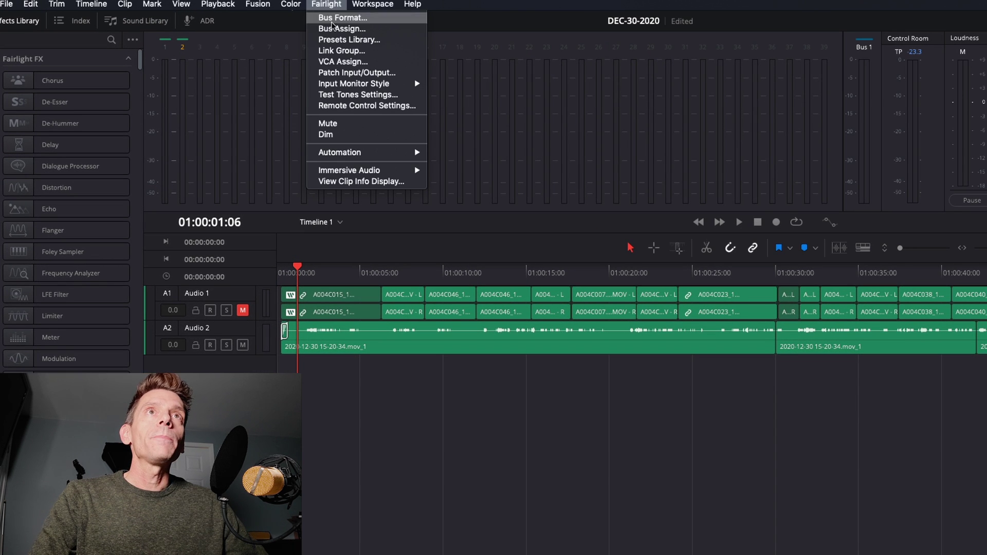
Bring up the Presets Library, then cut Audio 1's EQ Band 3 by about 3.8 dB at 167 Hz.
{"action": "left_click", "coordinate": [355, 43]}
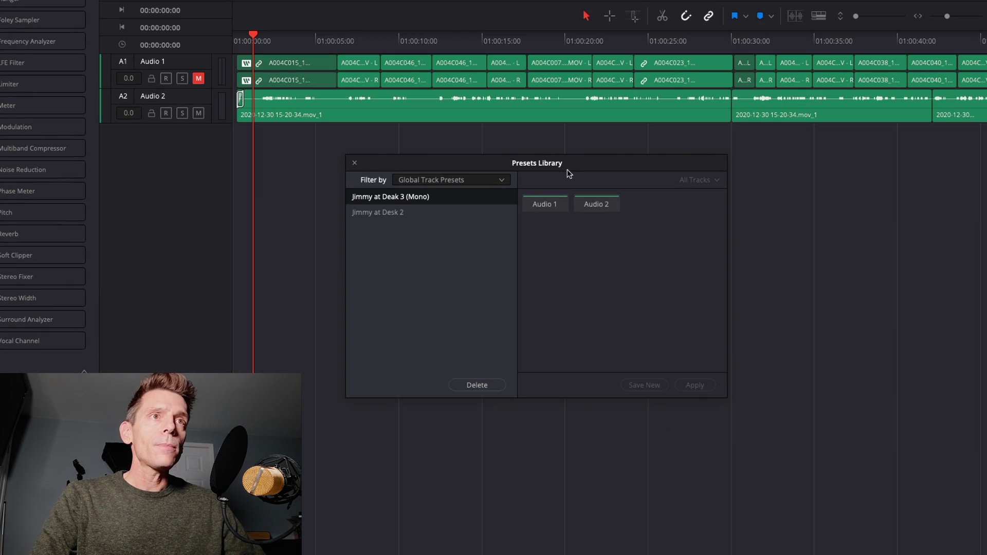
{"action": "left_click_drag", "start_coordinate": [567, 168], "coordinate": [491, 195]}
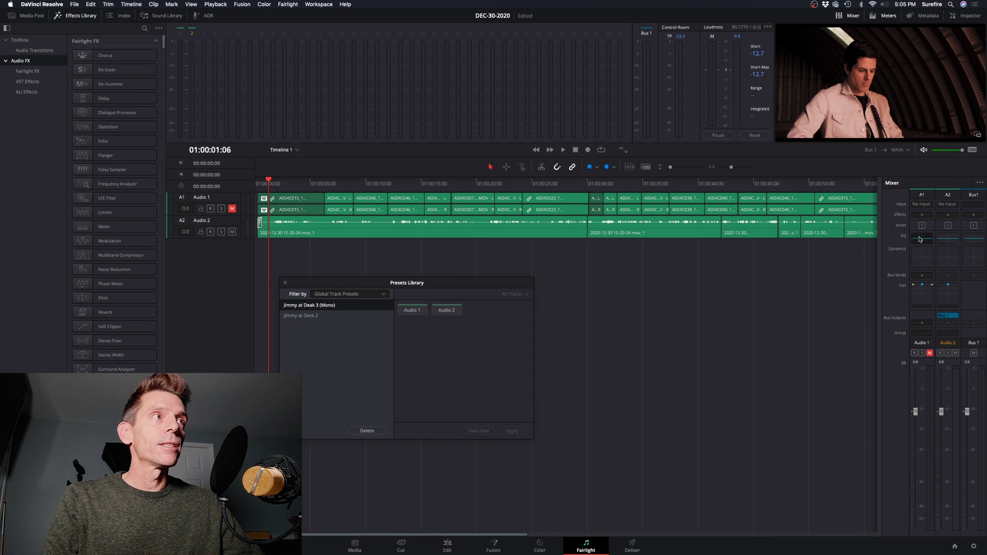
{"action": "left_click", "coordinate": [921, 238]}
{"action": "left_click_drag", "start_coordinate": [420, 228], "coordinate": [418, 239]}
Boost Audio 1's EQ Band 4 by 1.4 dB near 875 Hz, then reset it flat and close it.
{"action": "left_click_drag", "start_coordinate": [495, 227], "coordinate": [499, 224]}
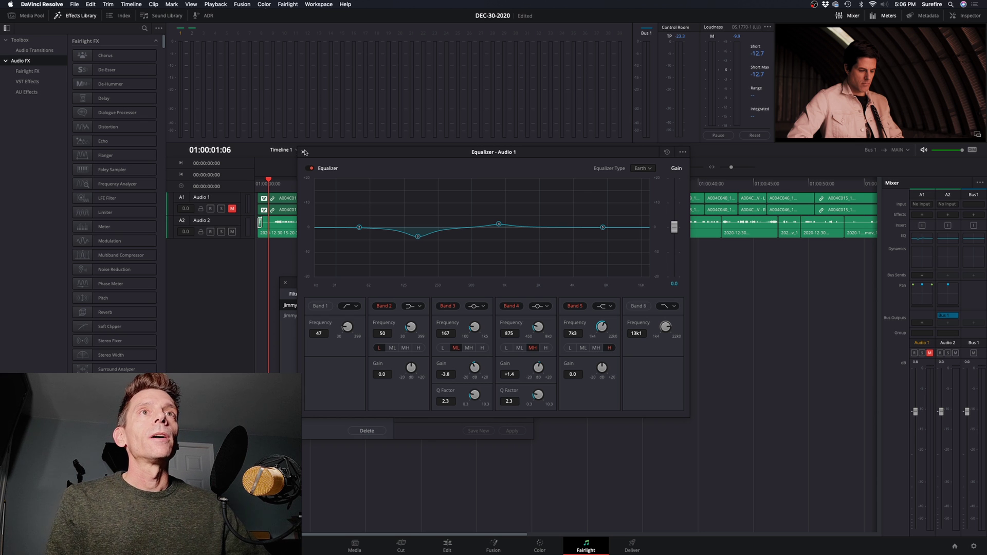
{"action": "left_click", "coordinate": [667, 152]}
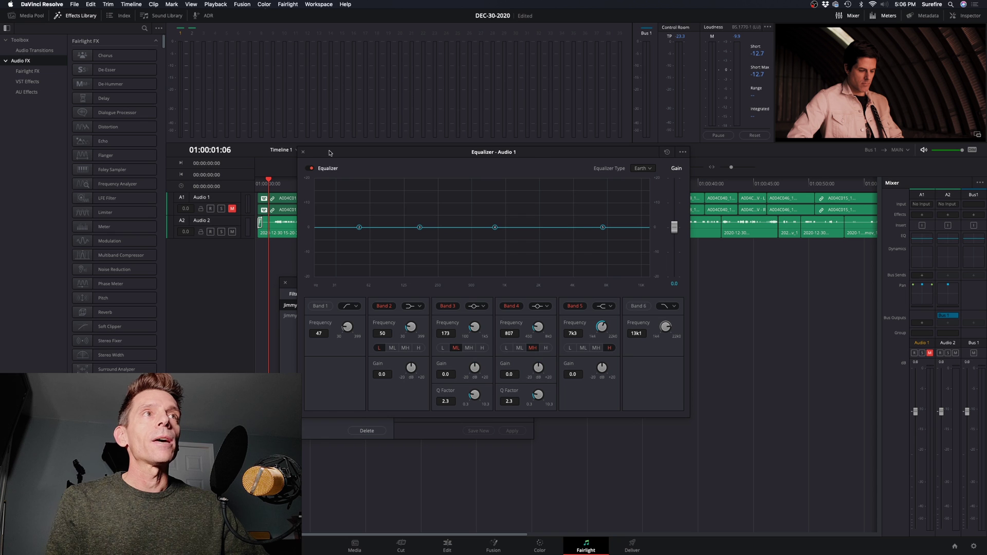
{"action": "left_click", "coordinate": [304, 153]}
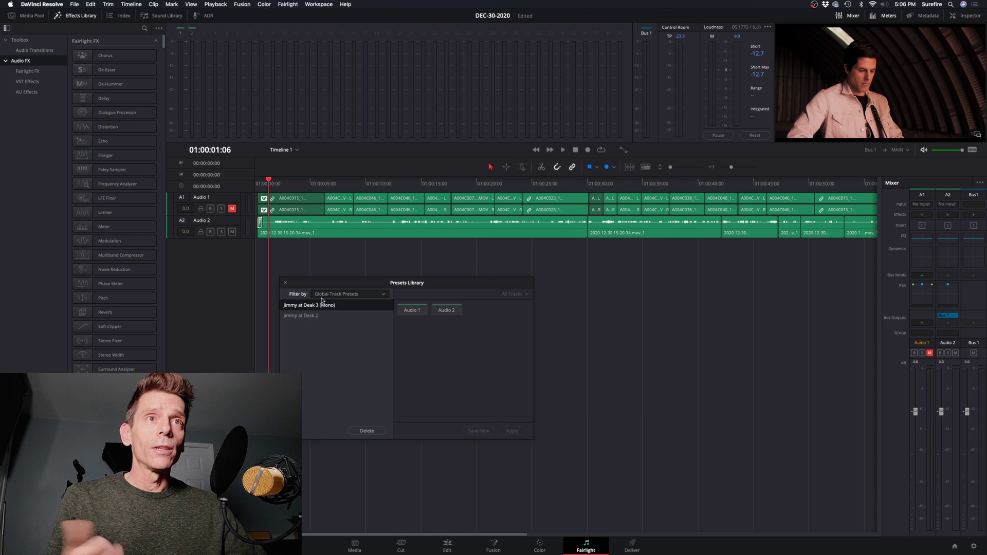
Apply the V67GS-Dialog equalizer preset to Audio 2 and check the resulting EQ curve.
{"action": "left_click", "coordinate": [333, 295]}
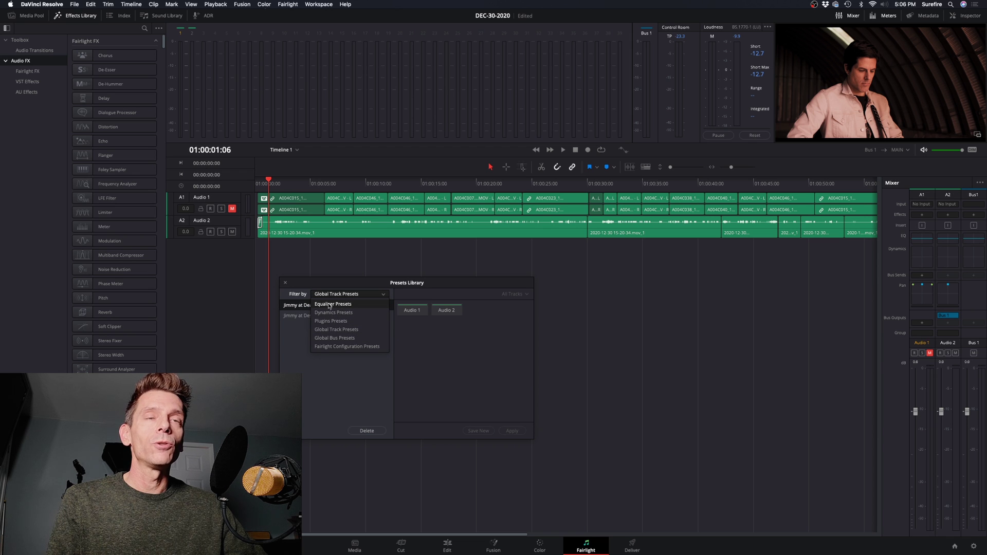
{"action": "left_click", "coordinate": [340, 305]}
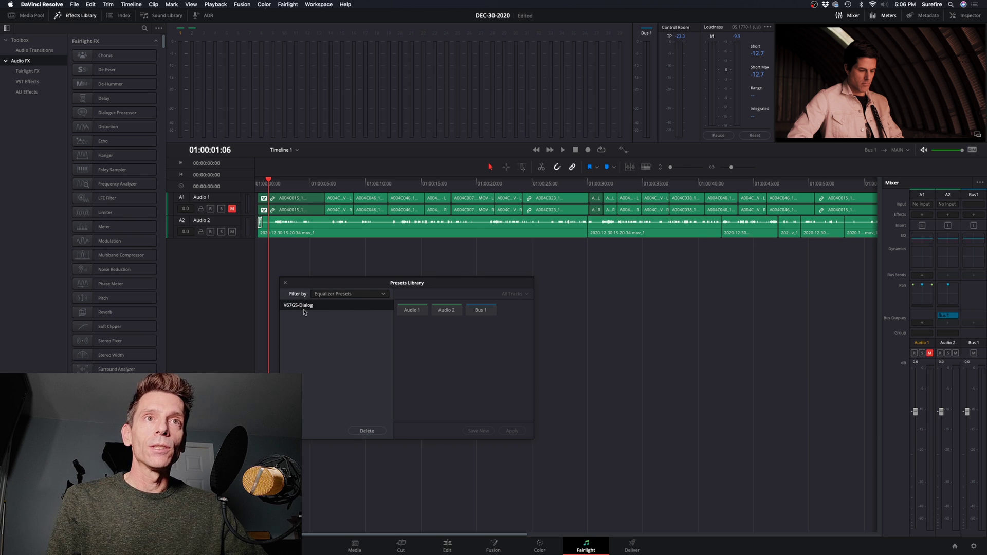
{"action": "left_click", "coordinate": [445, 312]}
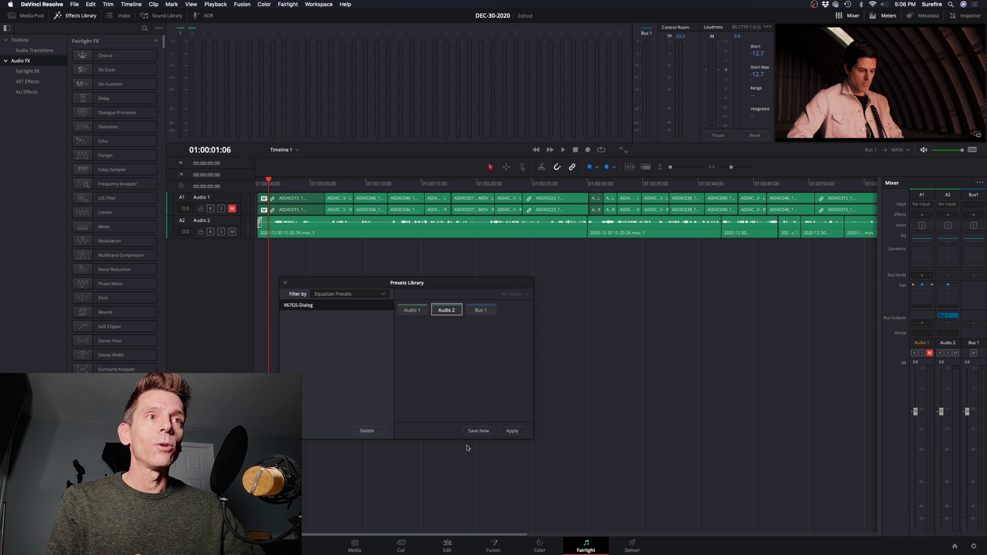
{"action": "left_click", "coordinate": [512, 431]}
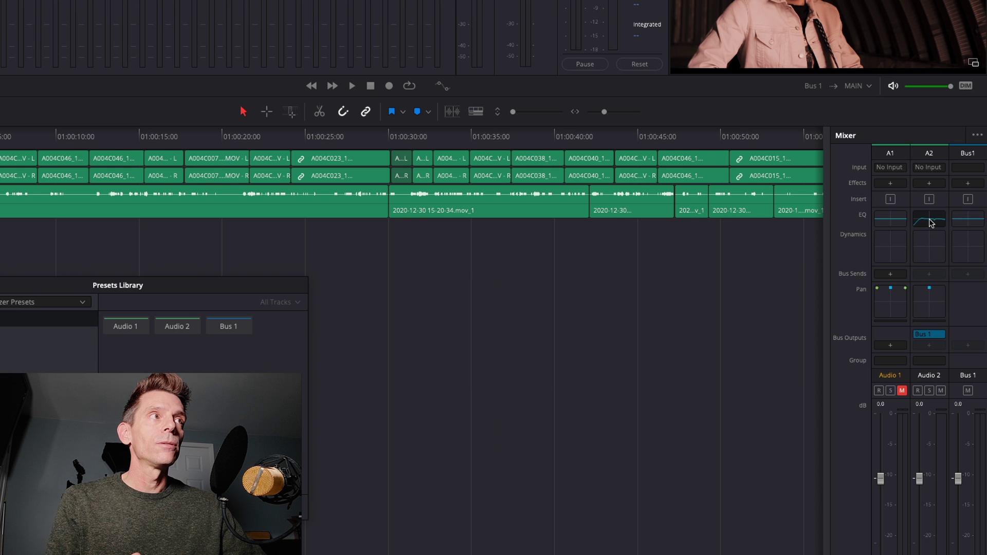
{"action": "left_click", "coordinate": [930, 219]}
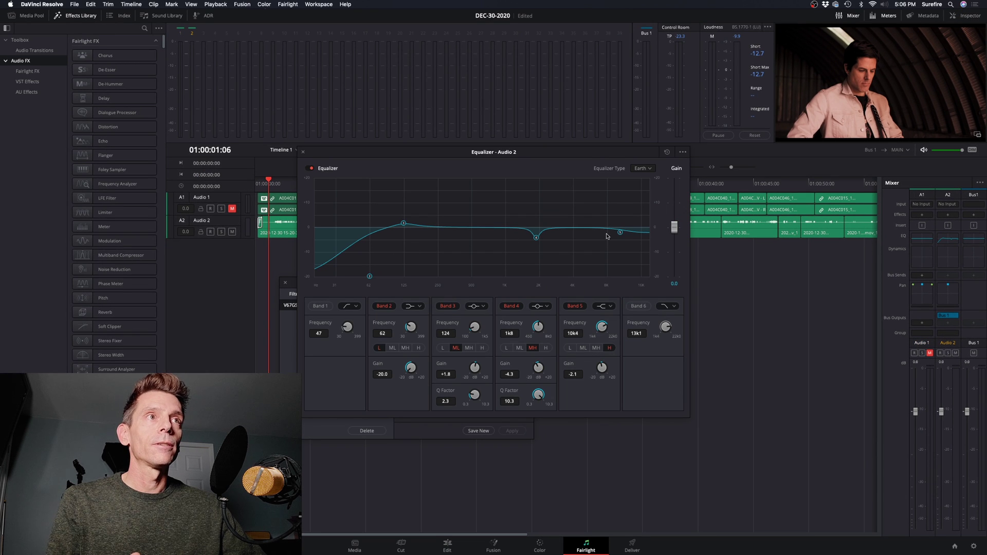
{"action": "left_click", "coordinate": [302, 153]}
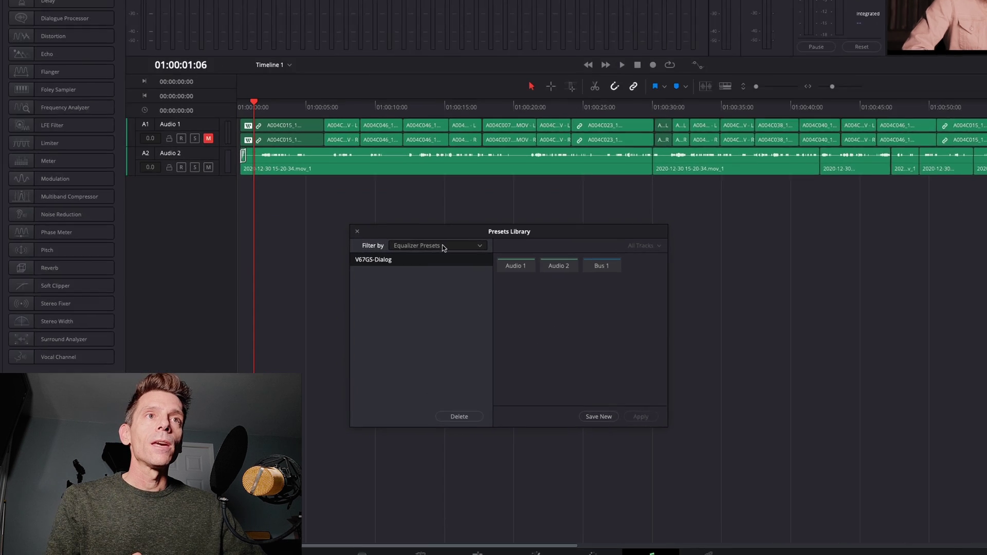
{"action": "left_click", "coordinate": [443, 246]}
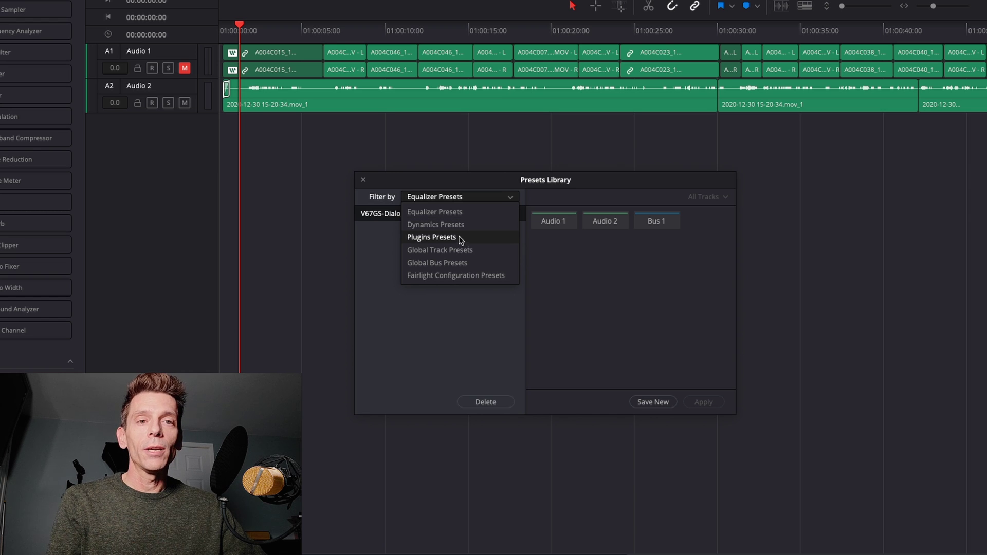
Apply the V67GS at Desk dynamics preset to the Audio 2 track.
{"action": "left_click", "coordinate": [463, 225]}
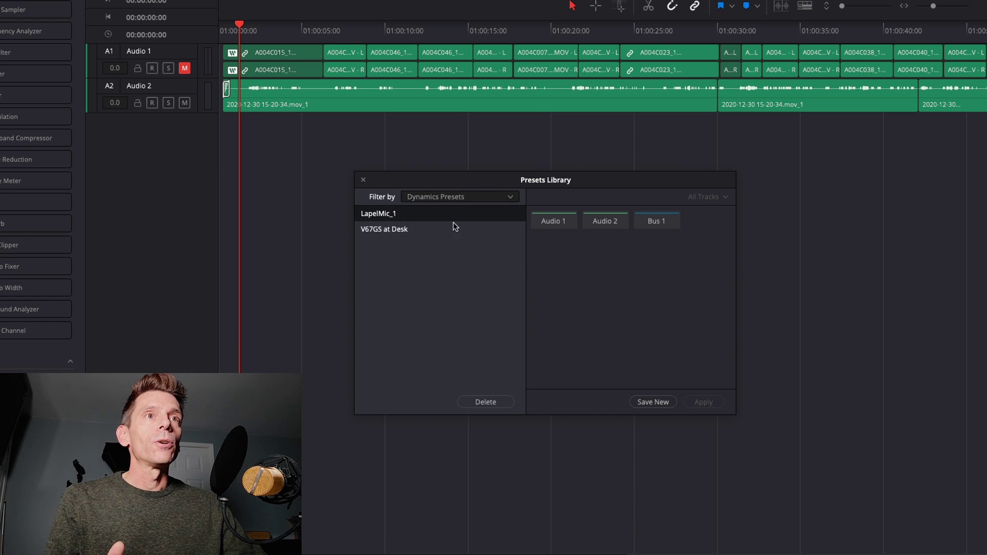
{"action": "left_click", "coordinate": [387, 231]}
{"action": "left_click", "coordinate": [606, 226]}
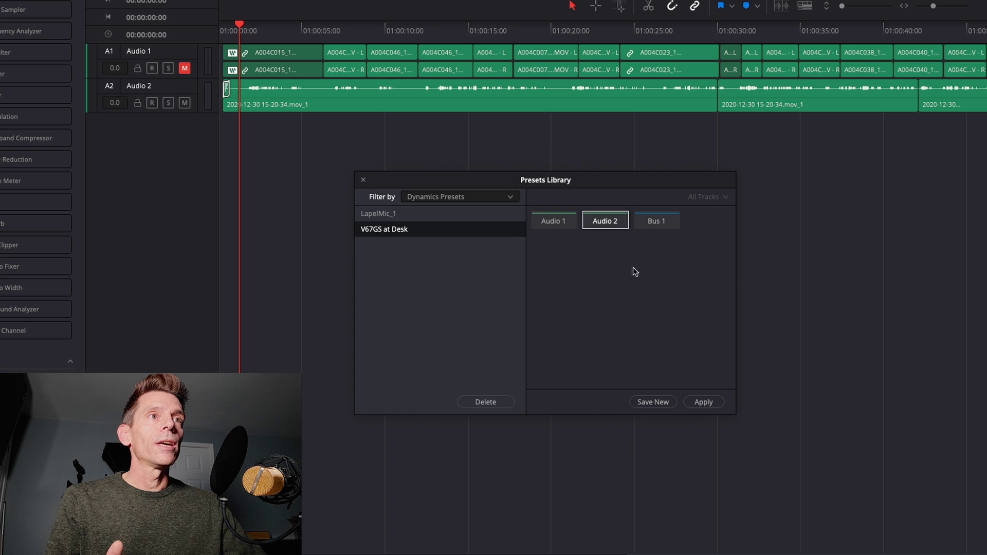
{"action": "left_click", "coordinate": [703, 403]}
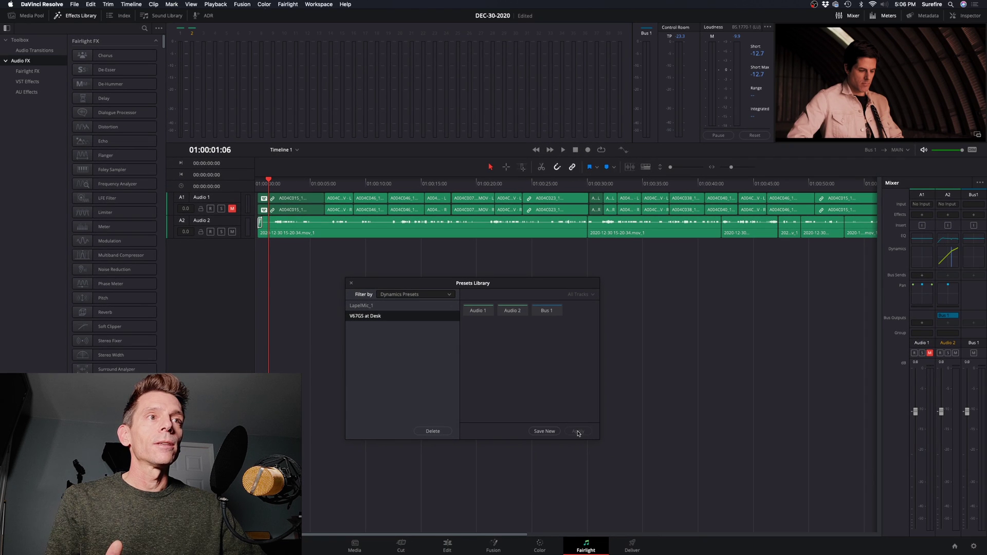
{"action": "left_click", "coordinate": [953, 243]}
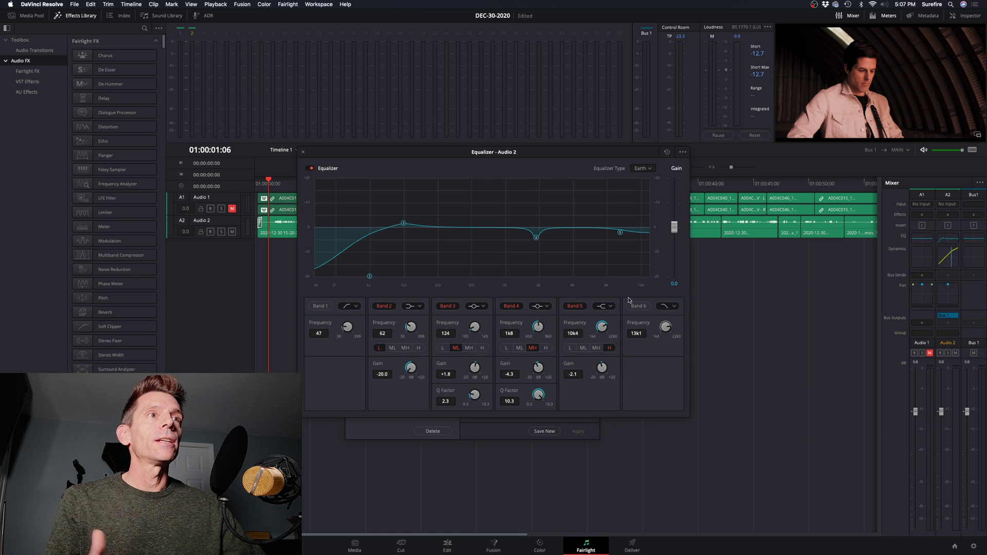
Raise Audio 2's EQ Band 5 to about +2.4 dB near 10.2 kHz, then close the equalizer.
{"action": "left_click_drag", "start_coordinate": [620, 234], "coordinate": [620, 225]}
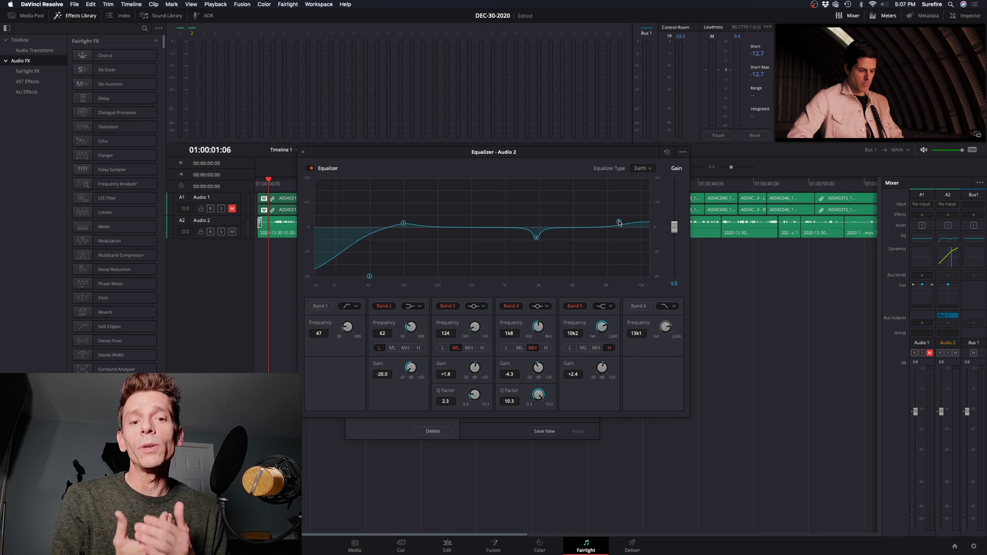
{"action": "left_click", "coordinate": [302, 153]}
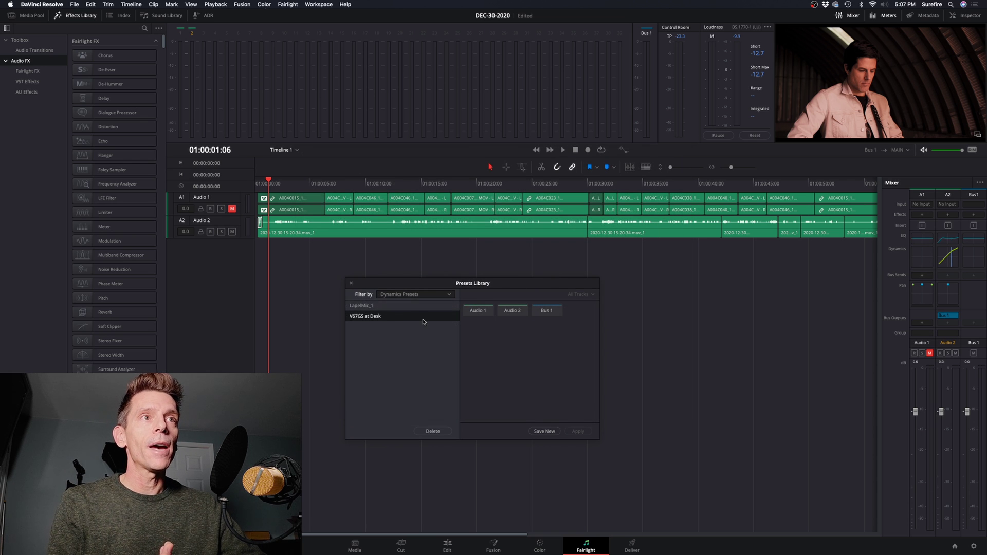
Overwrite the V67GS-Dialog equalizer preset with Audio 2's current EQ and verify the curve.
{"action": "left_click", "coordinate": [400, 294]}
{"action": "left_click", "coordinate": [401, 305]}
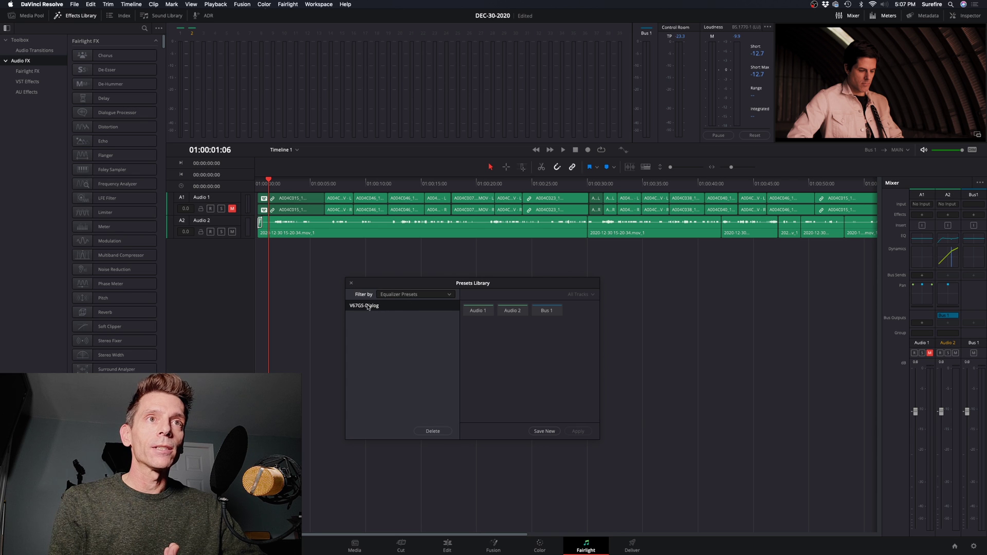
{"action": "left_click", "coordinate": [518, 311]}
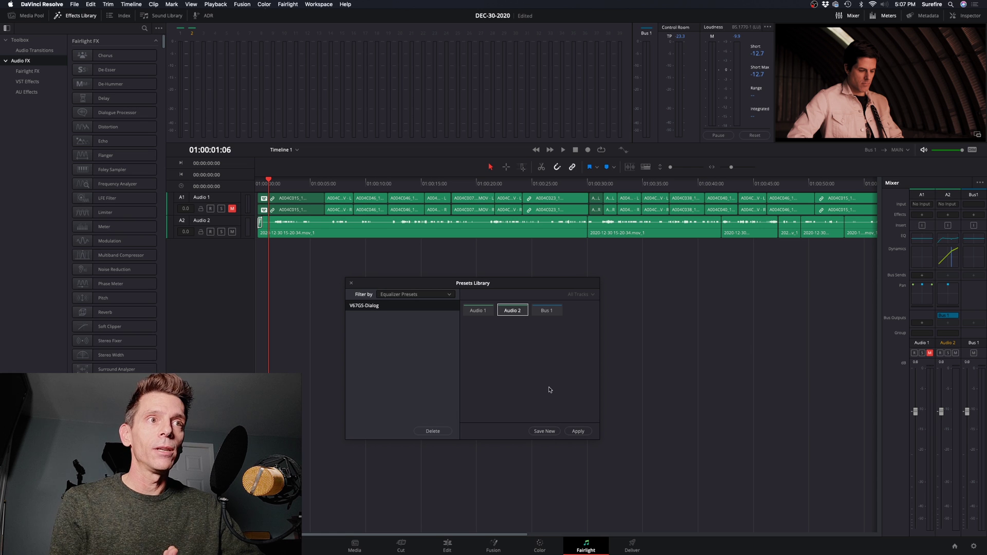
{"action": "left_click", "coordinate": [544, 432]}
{"action": "left_click", "coordinate": [513, 306]}
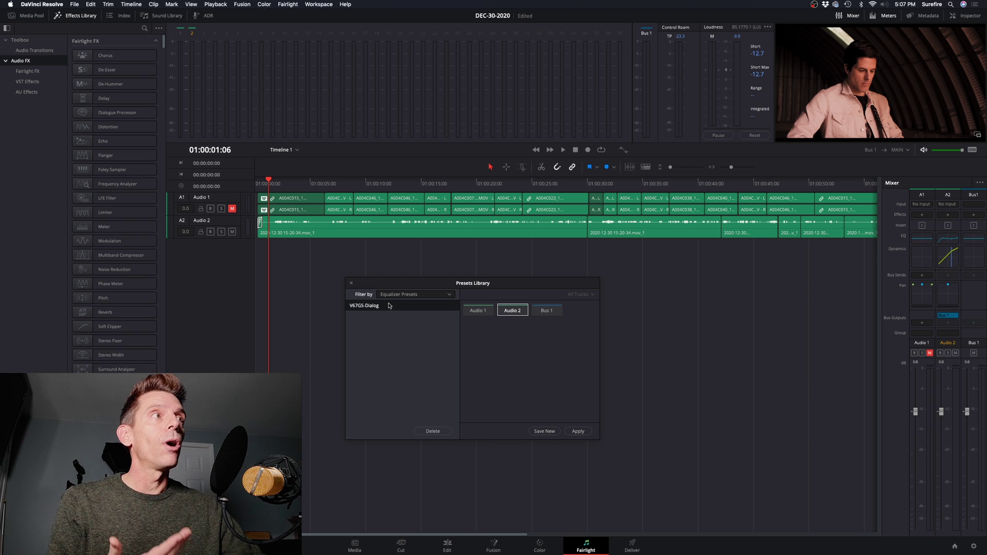
{"action": "left_click", "coordinate": [950, 240]}
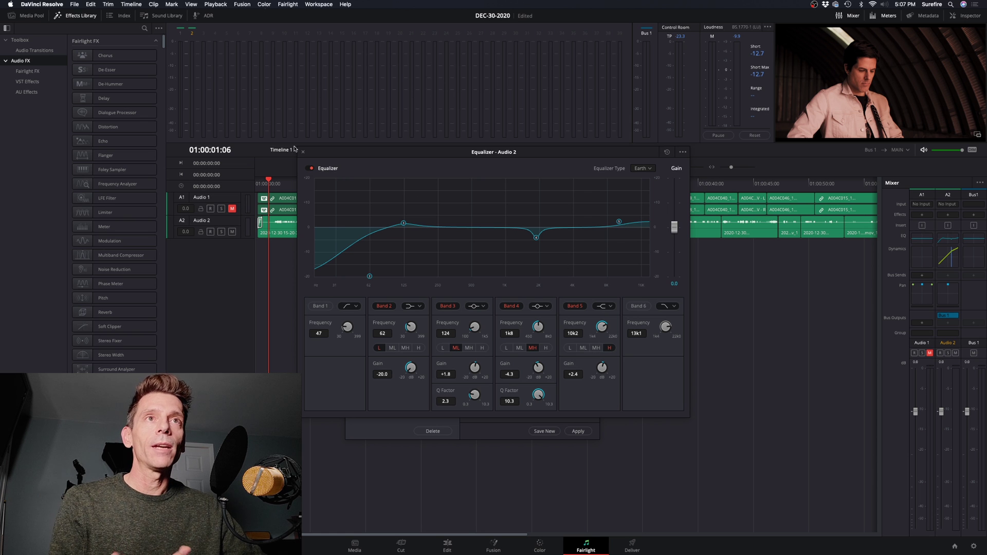
{"action": "left_click", "coordinate": [303, 152]}
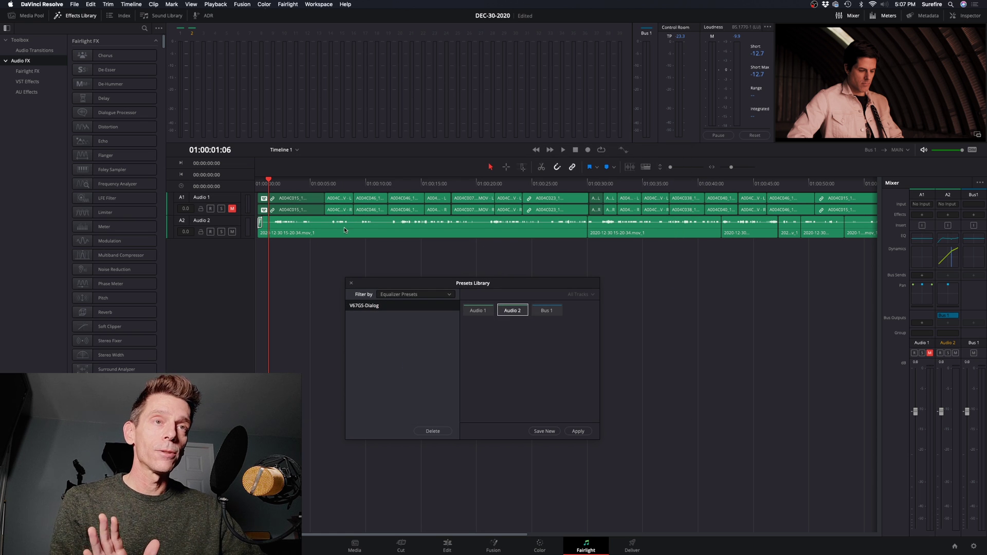
{"action": "left_click", "coordinate": [393, 294]}
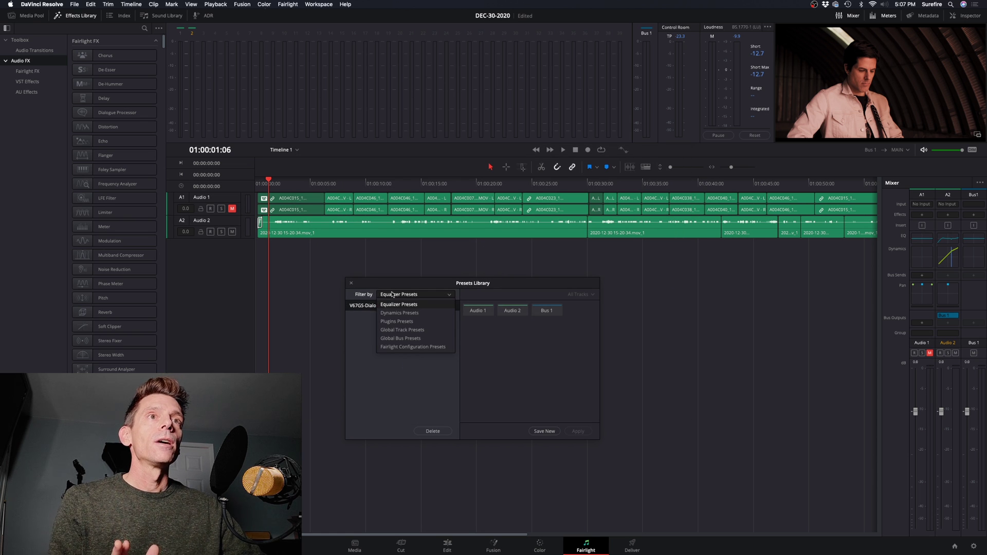
Apply the Desk 3 (Mono) global track preset to Audio 2.
{"action": "left_click", "coordinate": [403, 322]}
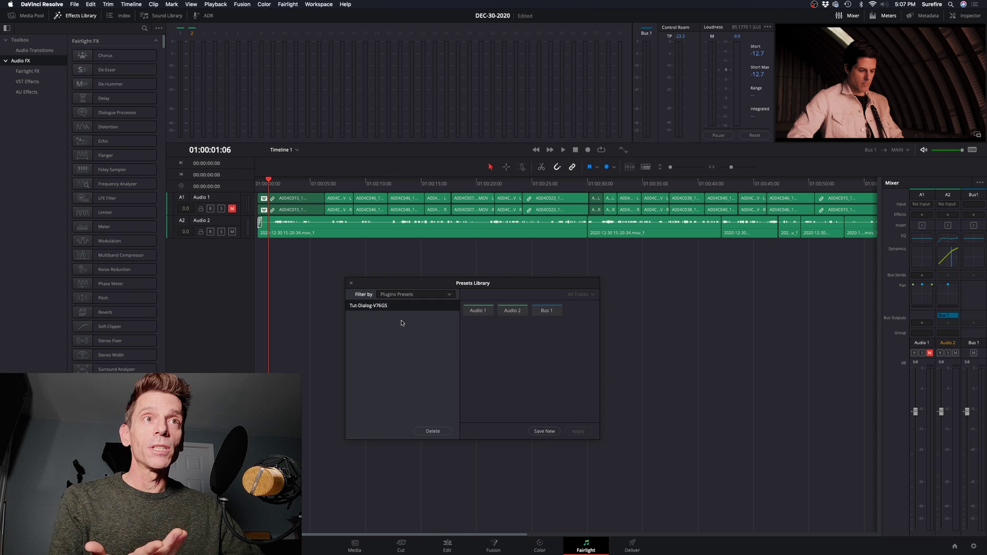
{"action": "left_click", "coordinate": [396, 294]}
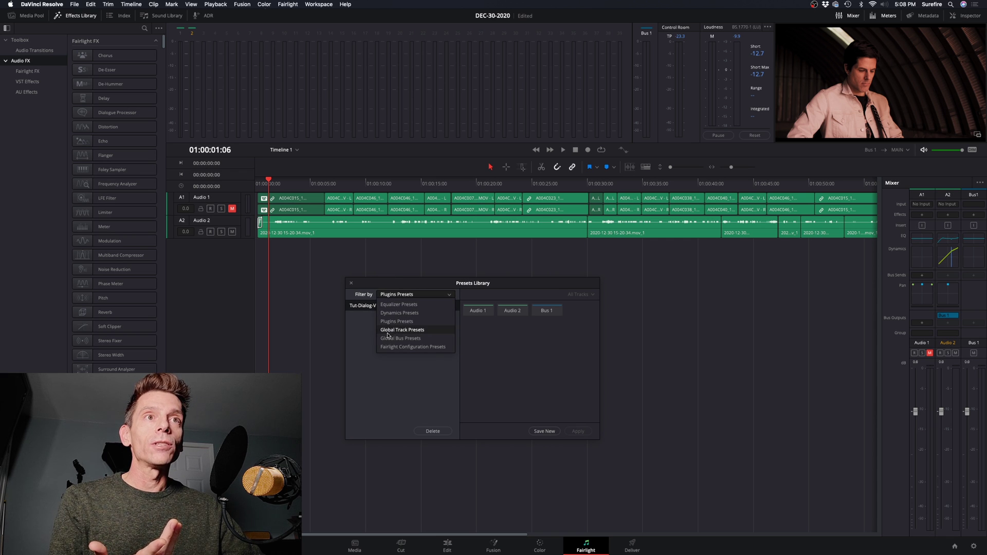
{"action": "left_click", "coordinate": [416, 331]}
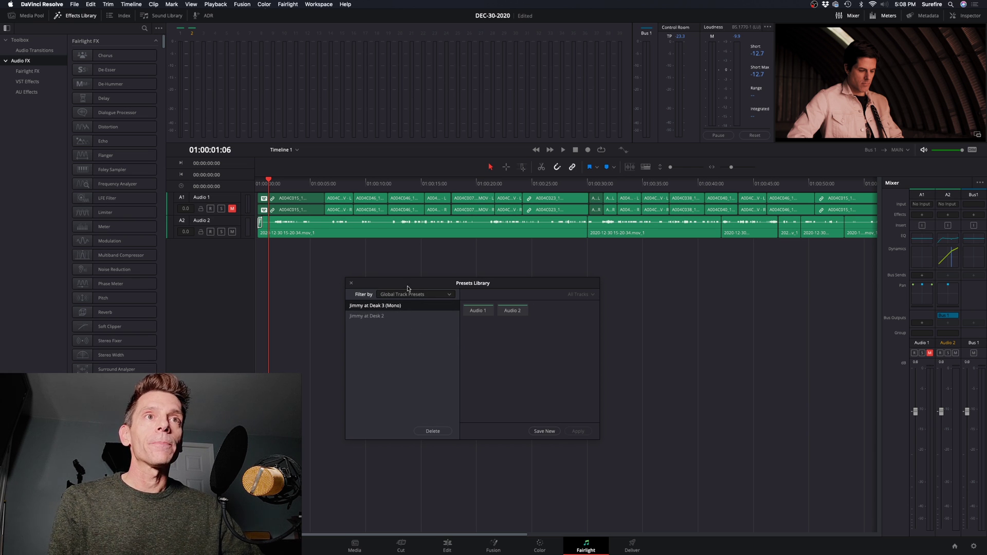
{"action": "left_click_drag", "start_coordinate": [408, 290], "coordinate": [400, 297]}
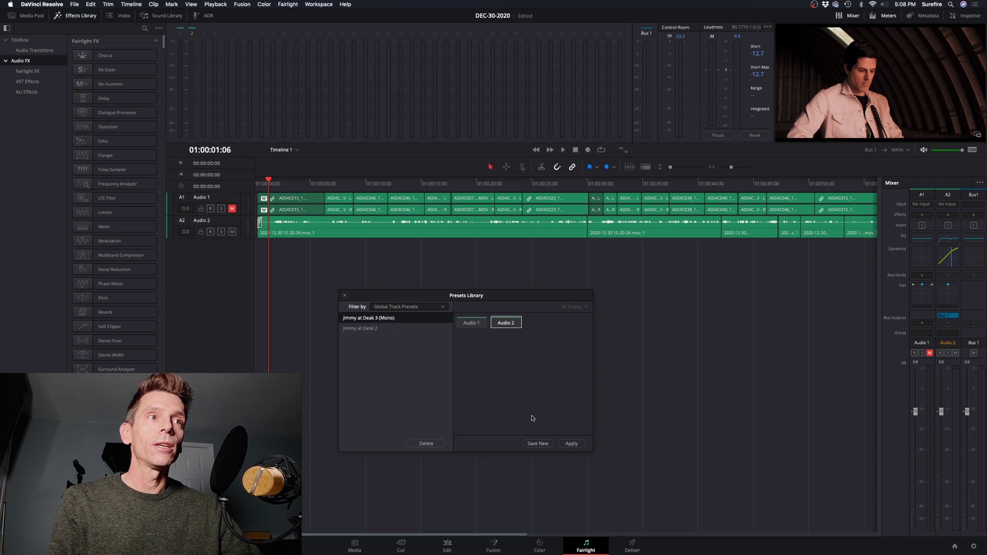
{"action": "left_click", "coordinate": [572, 444]}
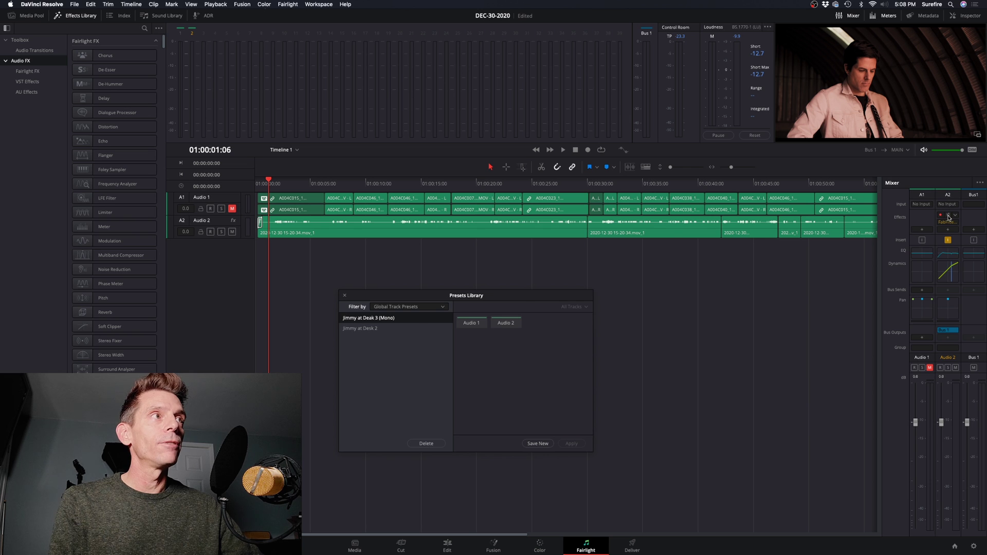
Inspect the PuigTec and FabFilter Pro-Q 2 plugin windows on Audio 2, then close both.
{"action": "left_click", "coordinate": [950, 217]}
{"action": "left_click_drag", "start_coordinate": [536, 225], "coordinate": [457, 184]}
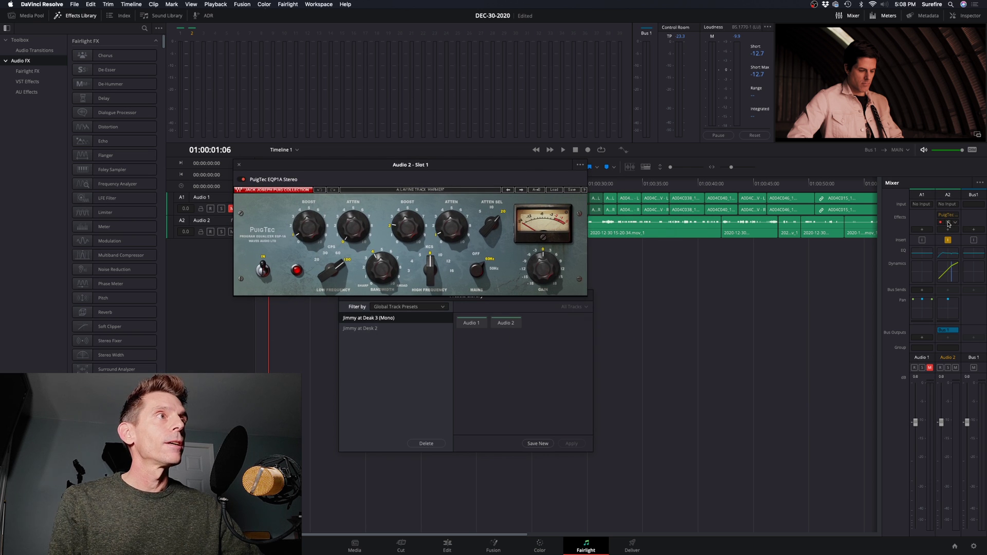
{"action": "left_click", "coordinate": [949, 223]}
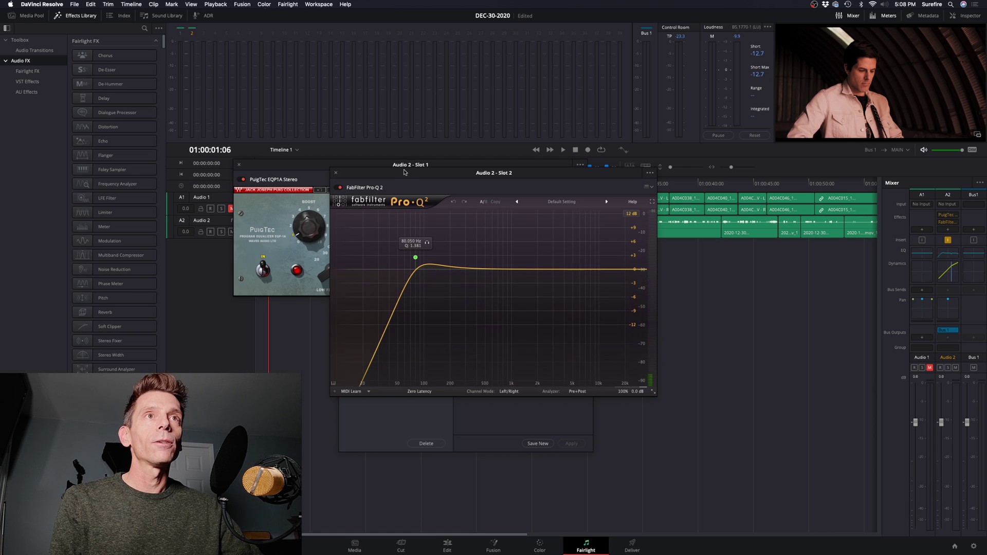
{"action": "left_click_drag", "start_coordinate": [405, 172], "coordinate": [519, 127]}
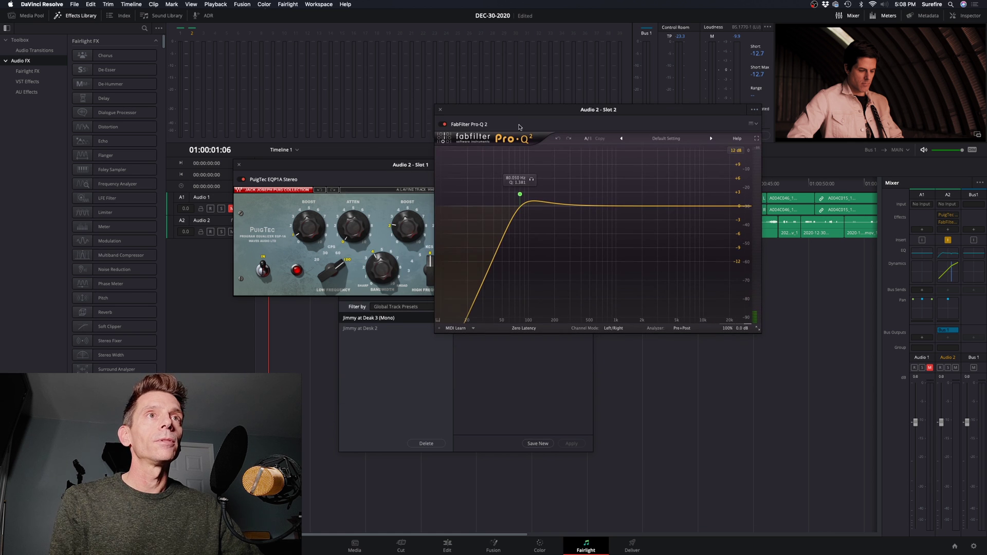
{"action": "left_click", "coordinate": [440, 111]}
{"action": "left_click", "coordinate": [239, 164]}
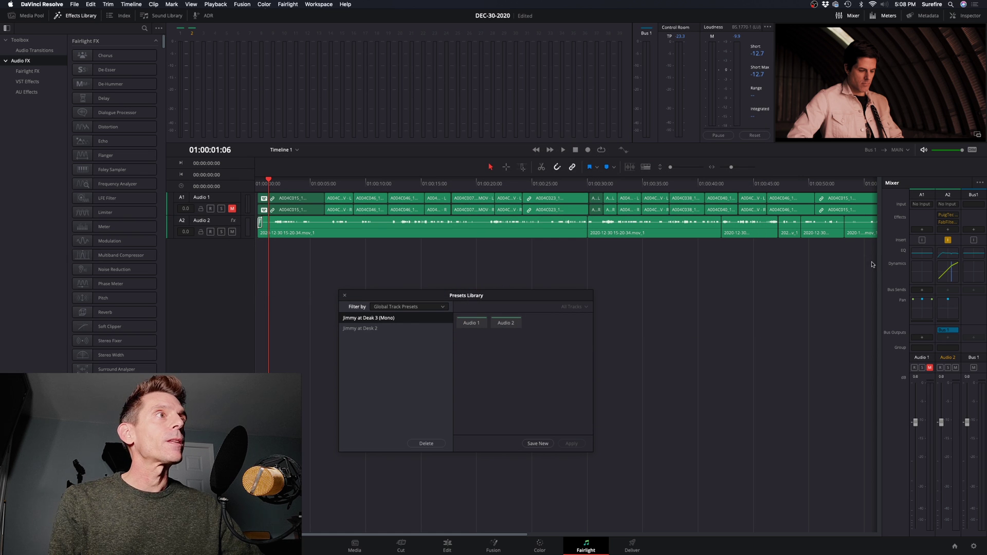
Review Audio 2's equalizer and dynamics settings, closing each window and the Presets Library.
{"action": "double_click", "coordinate": [952, 254]}
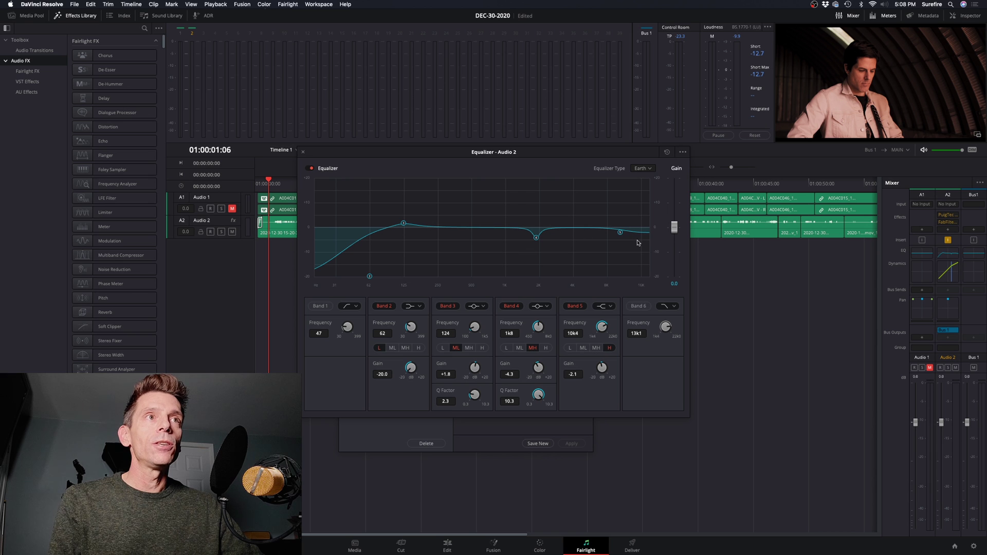
{"action": "left_click", "coordinate": [303, 153]}
{"action": "double_click", "coordinate": [946, 274]}
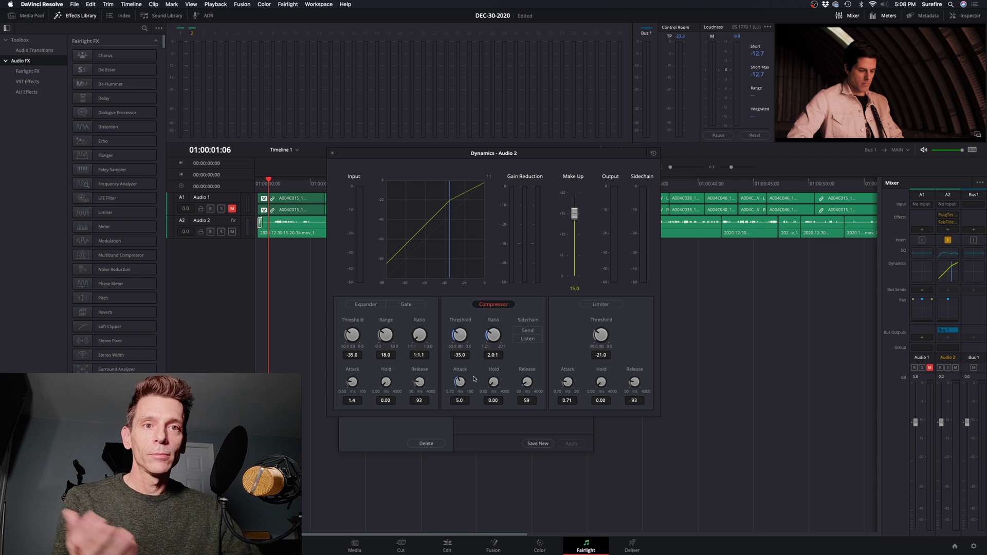
{"action": "left_click", "coordinate": [332, 154]}
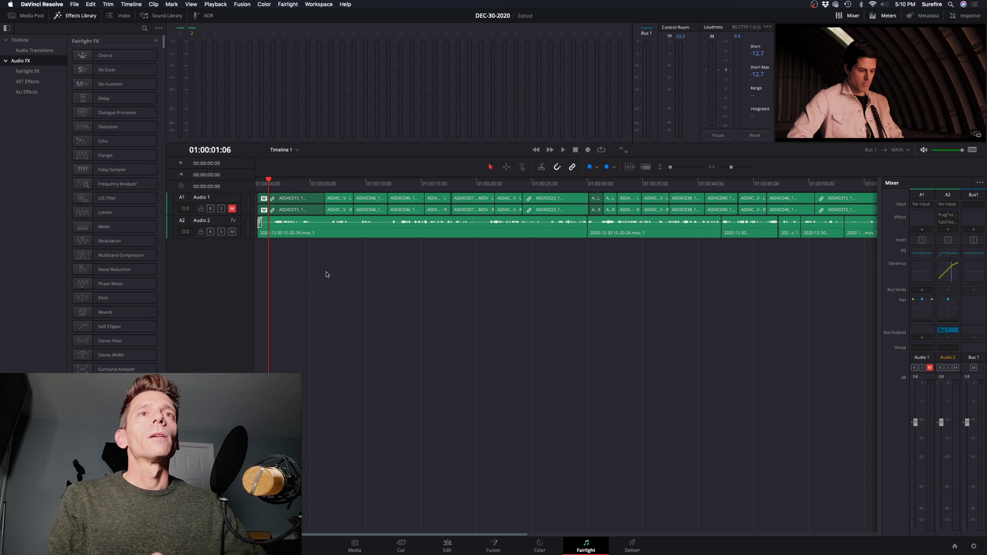
{"action": "left_click", "coordinate": [260, 184]}
{"action": "key", "text": "space"}
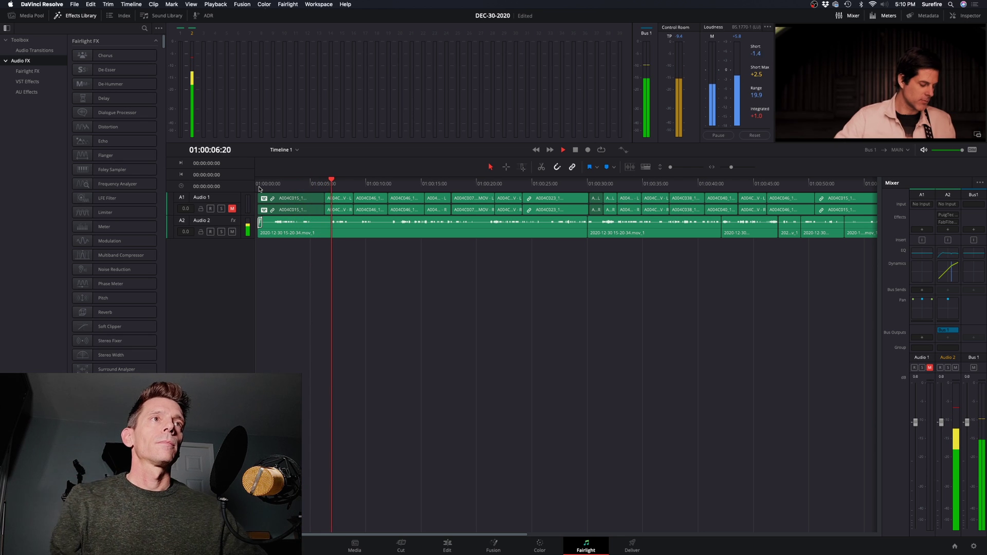
{"action": "key", "text": "space"}
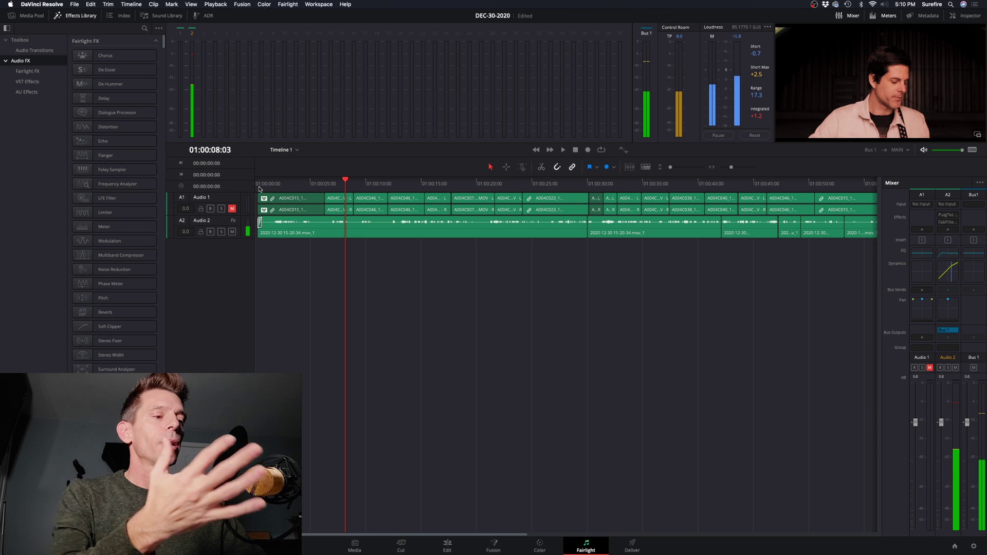
{"action": "key", "text": "space"}
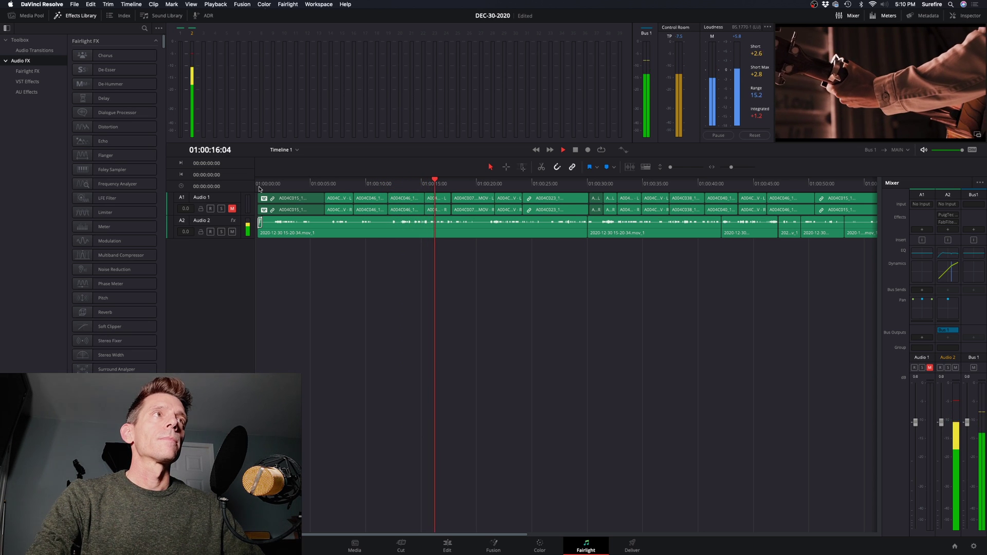
{"action": "key", "text": "space"}
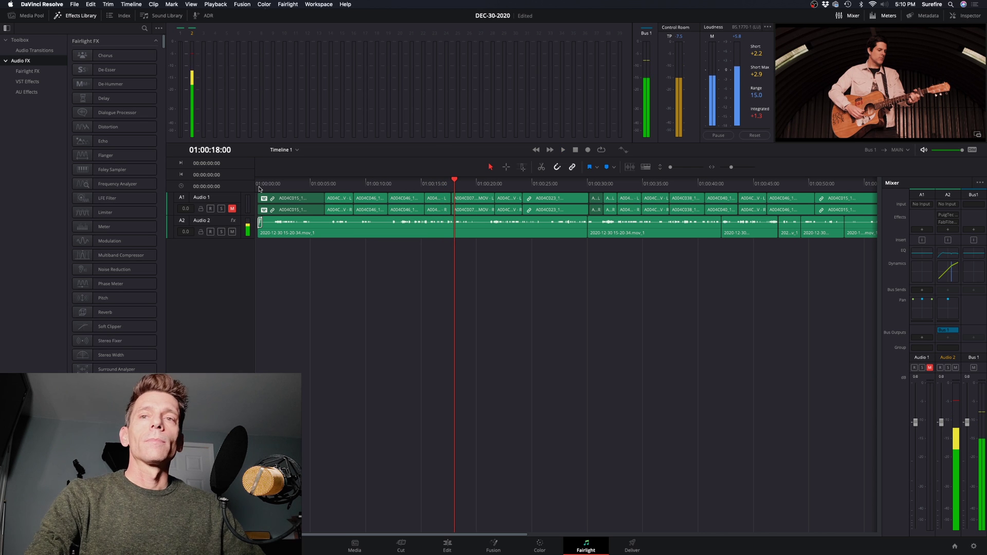
Bypass an Audio 2 plugin effect and play the voiceover to compare the sound.
{"action": "left_click", "coordinate": [941, 215]}
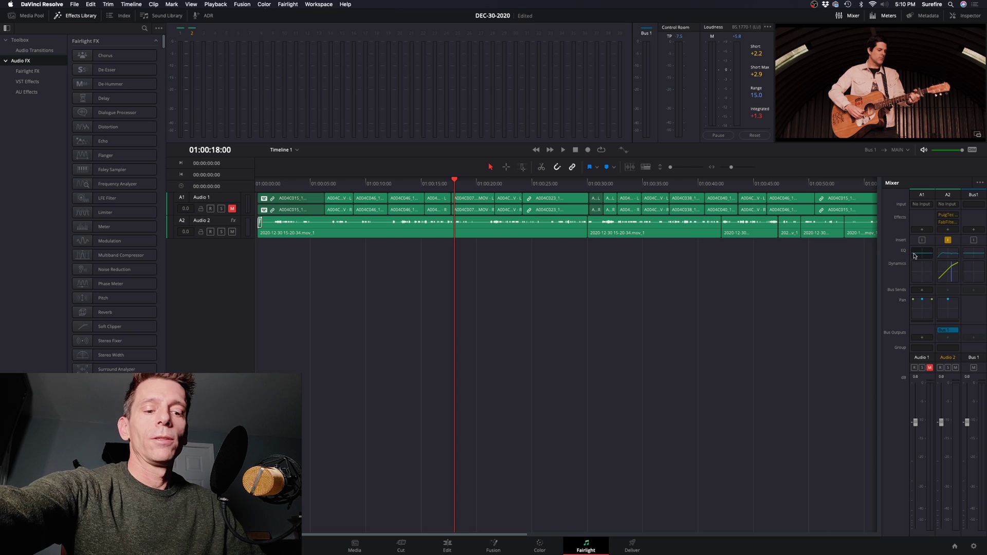
{"action": "key", "text": "space"}
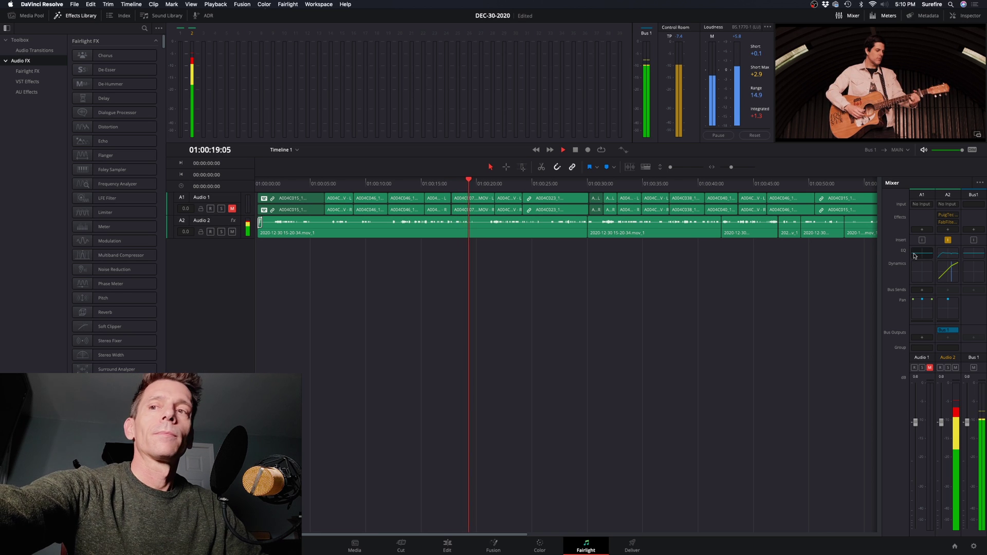